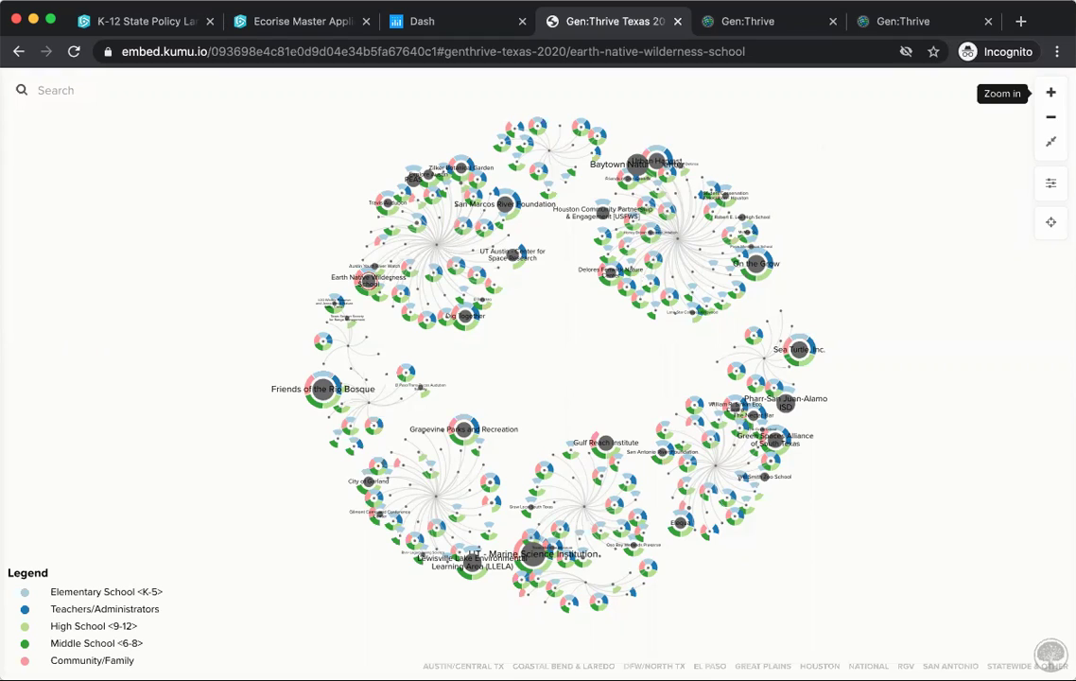
Examine the organizations in the Houston cluster up close, including the link between Healthy Tweaks, LLC and the Houston hub.
click(1050, 92)
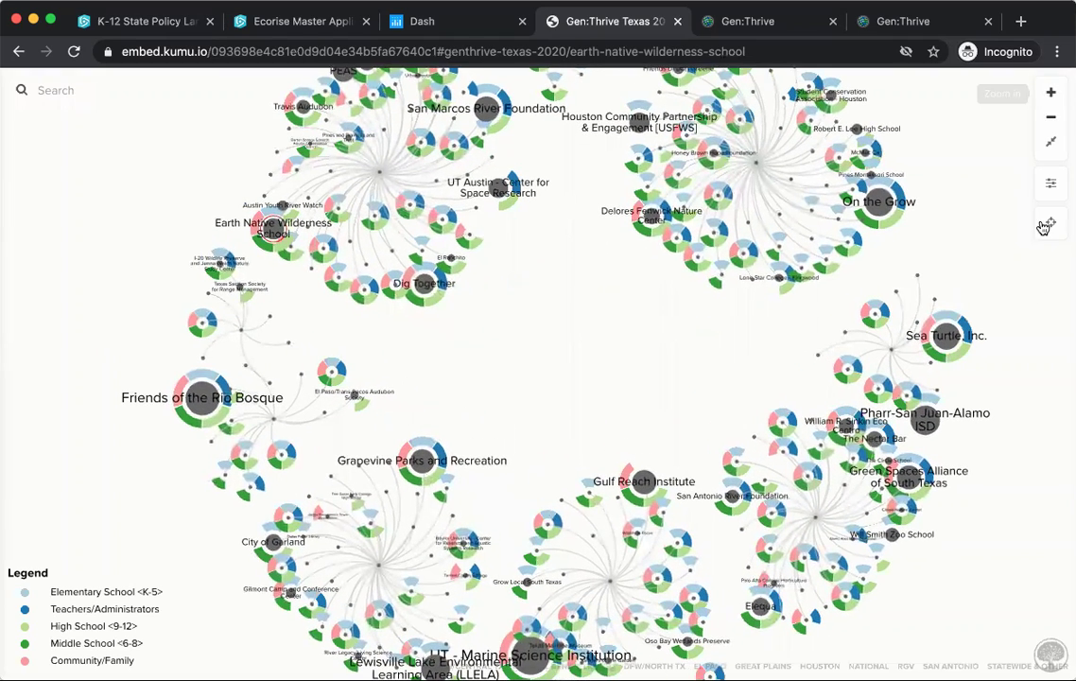
drag(981, 201, 915, 373)
click(1050, 92)
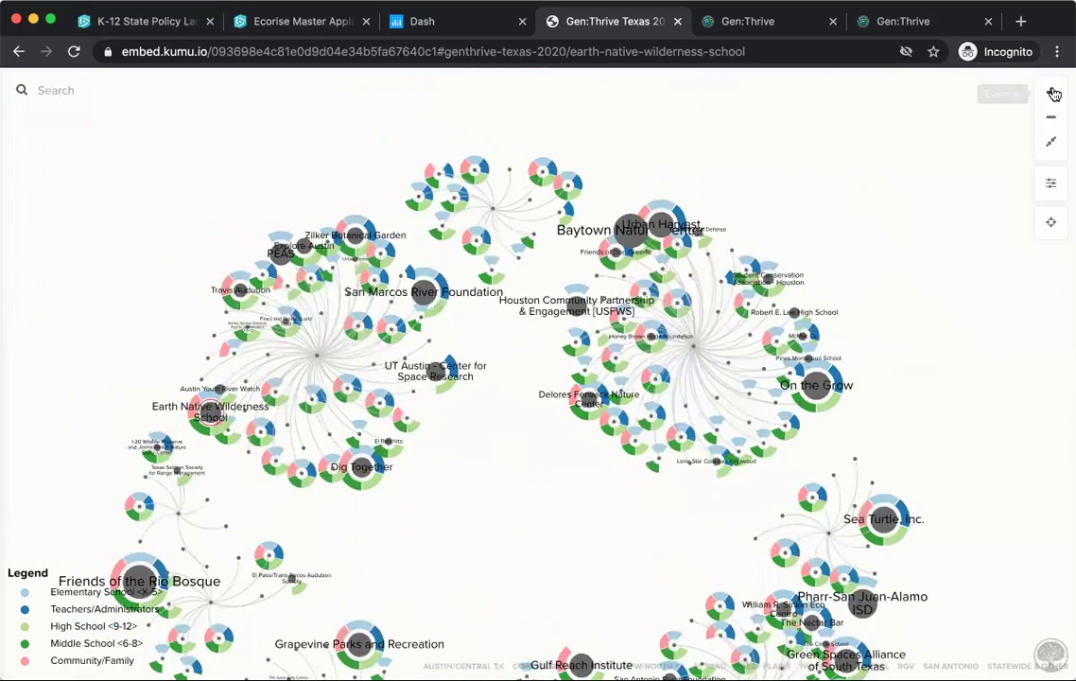
drag(984, 284, 925, 310)
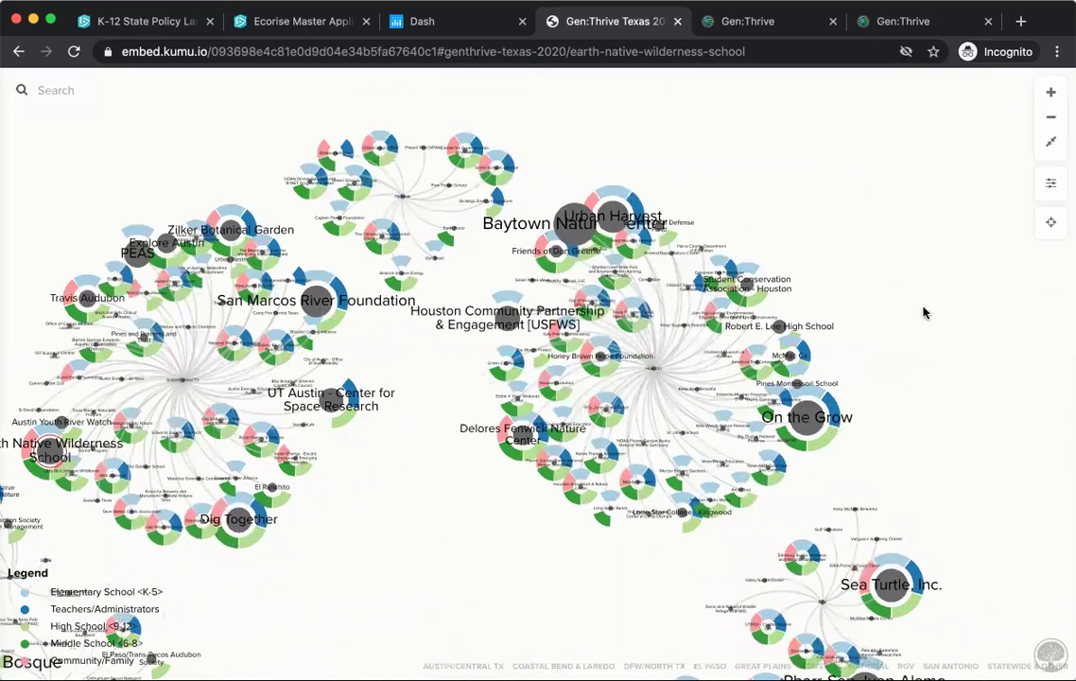
click(1054, 94)
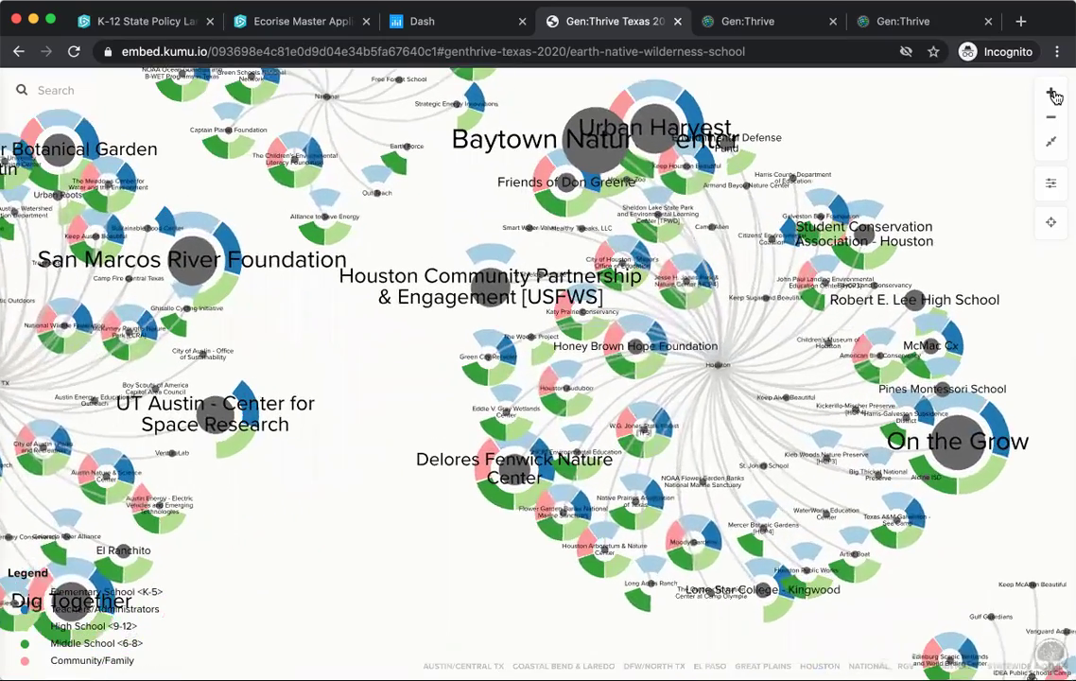
click(1054, 95)
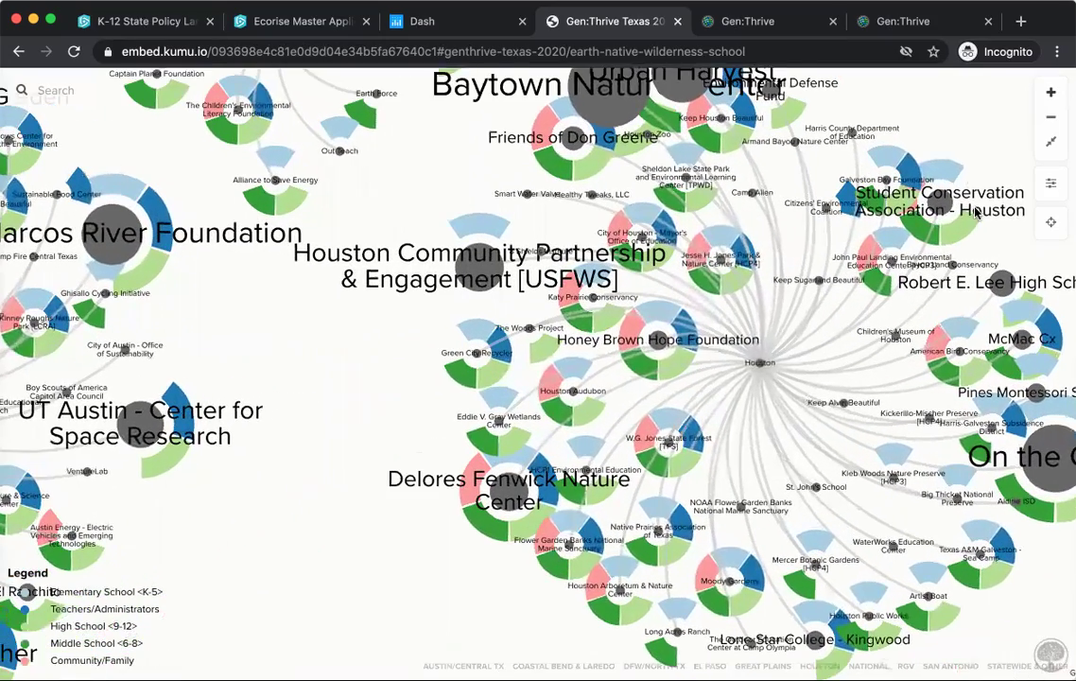
drag(922, 135, 861, 170)
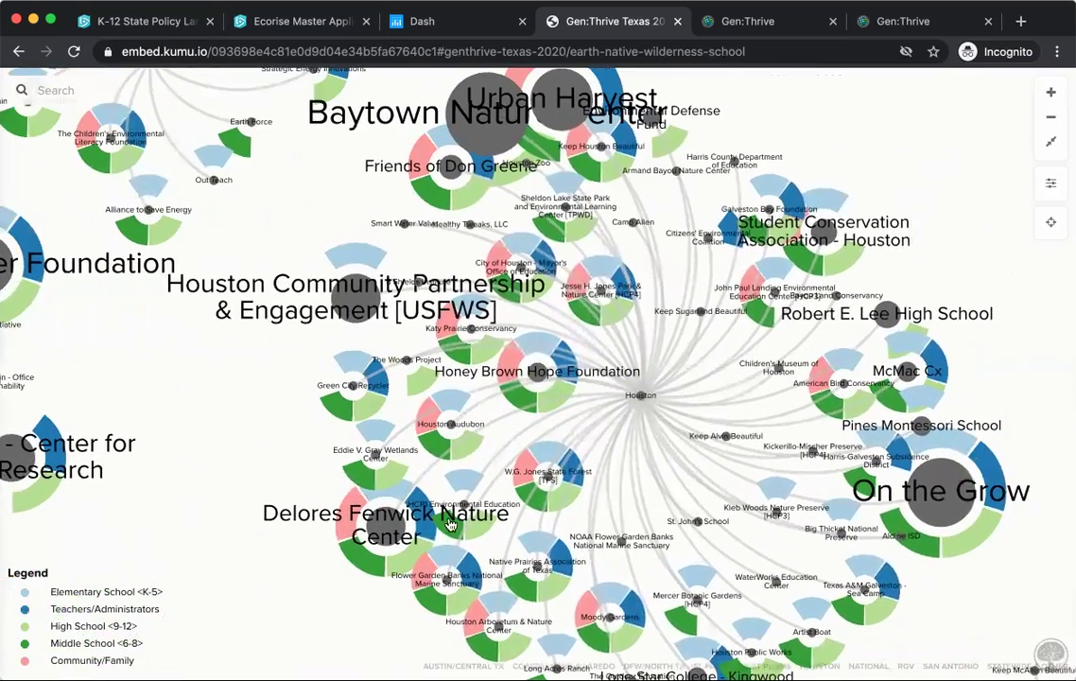
click(545, 357)
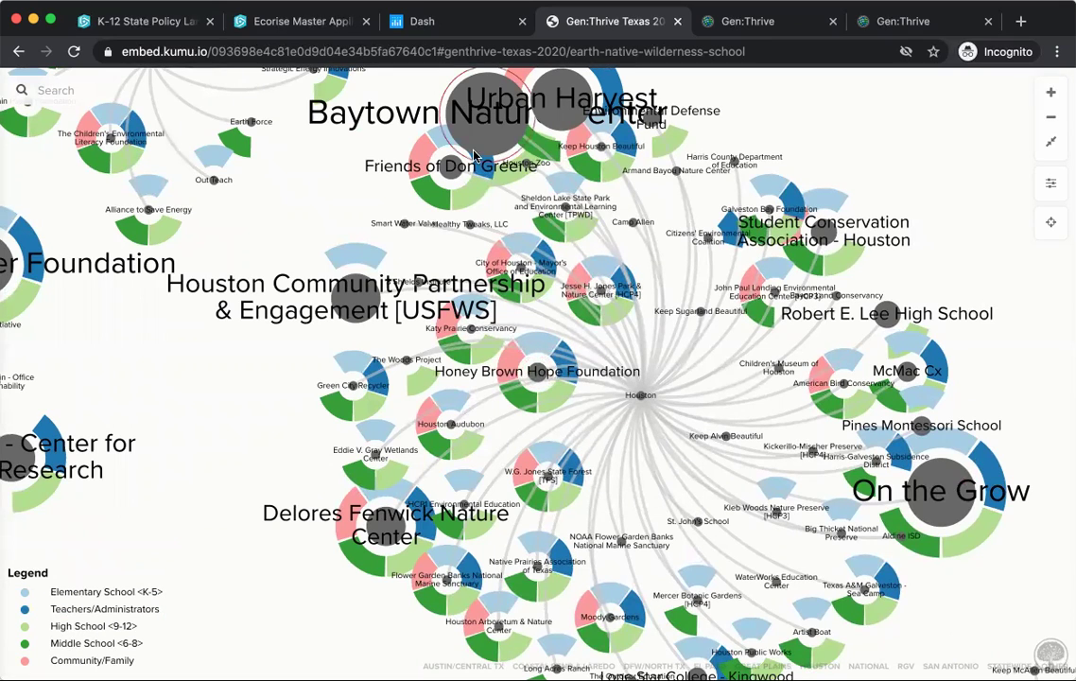
click(470, 227)
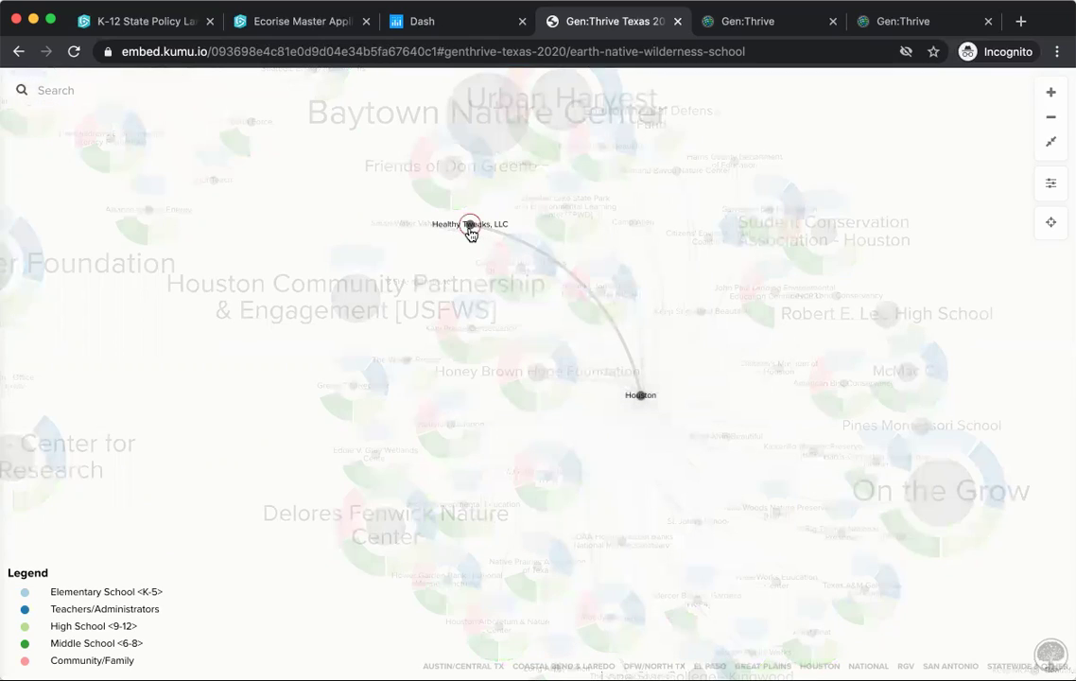
click(284, 201)
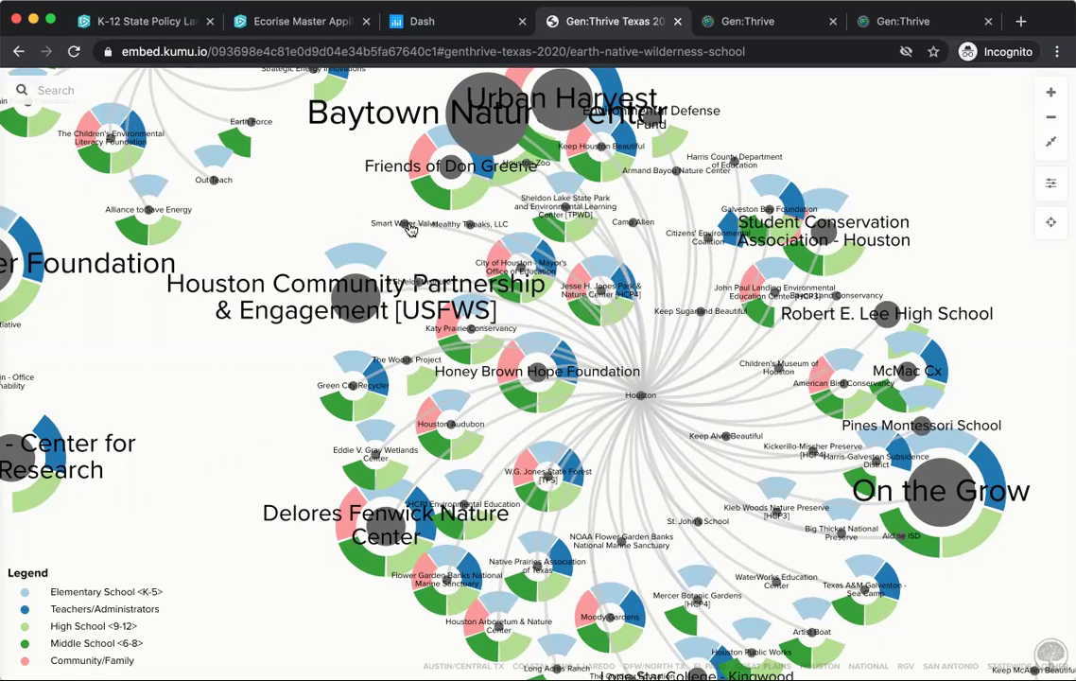
Open the Baytown Nature Center profile, read its details through to the last field, and close it.
click(495, 141)
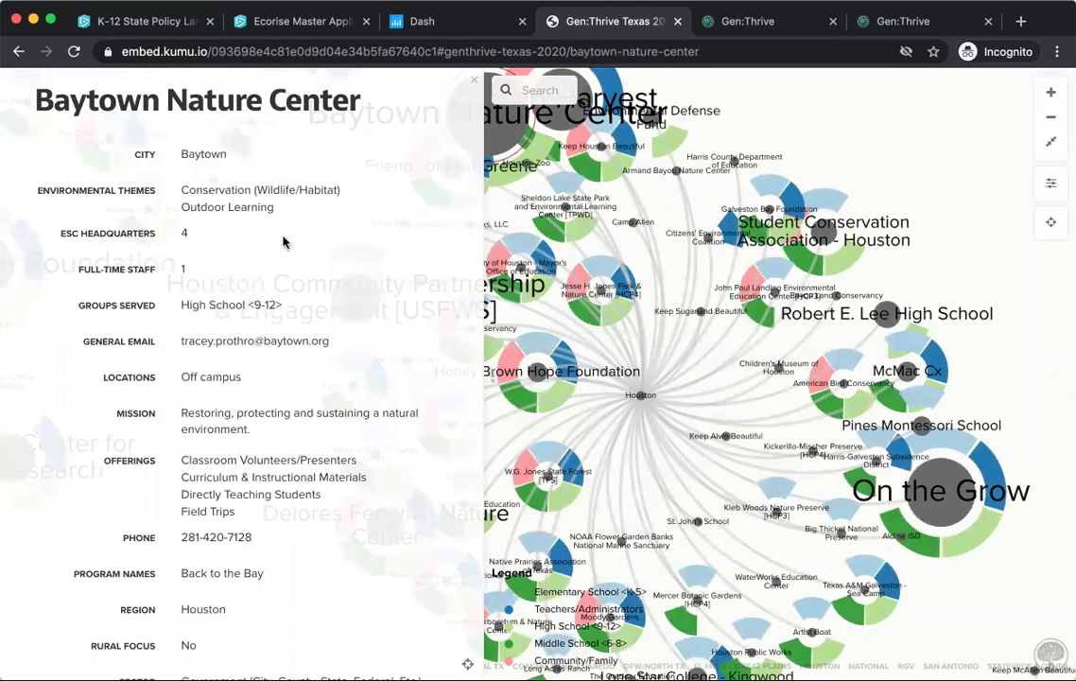
scroll(314, 406, down, 1)
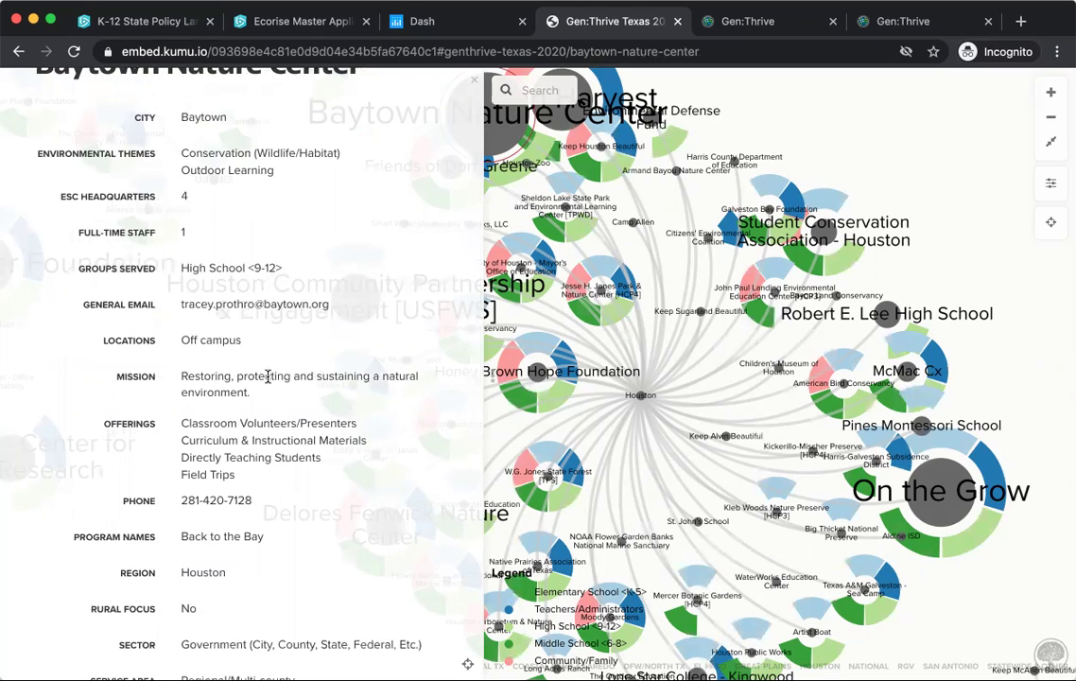
scroll(267, 376, down, 3)
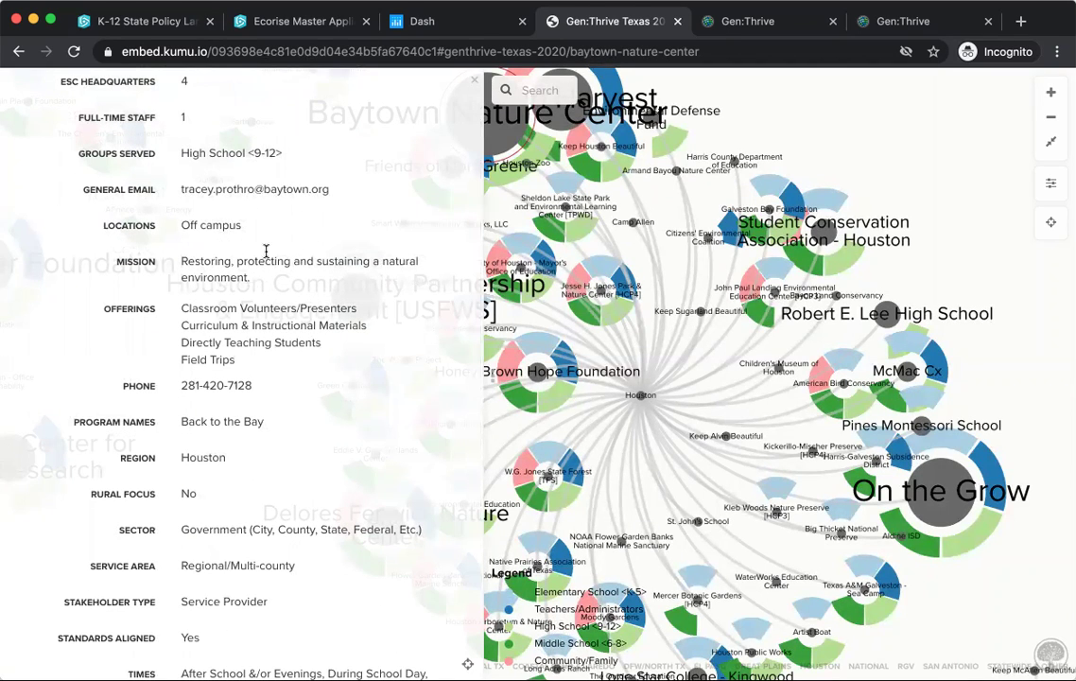
scroll(232, 210, down, 4)
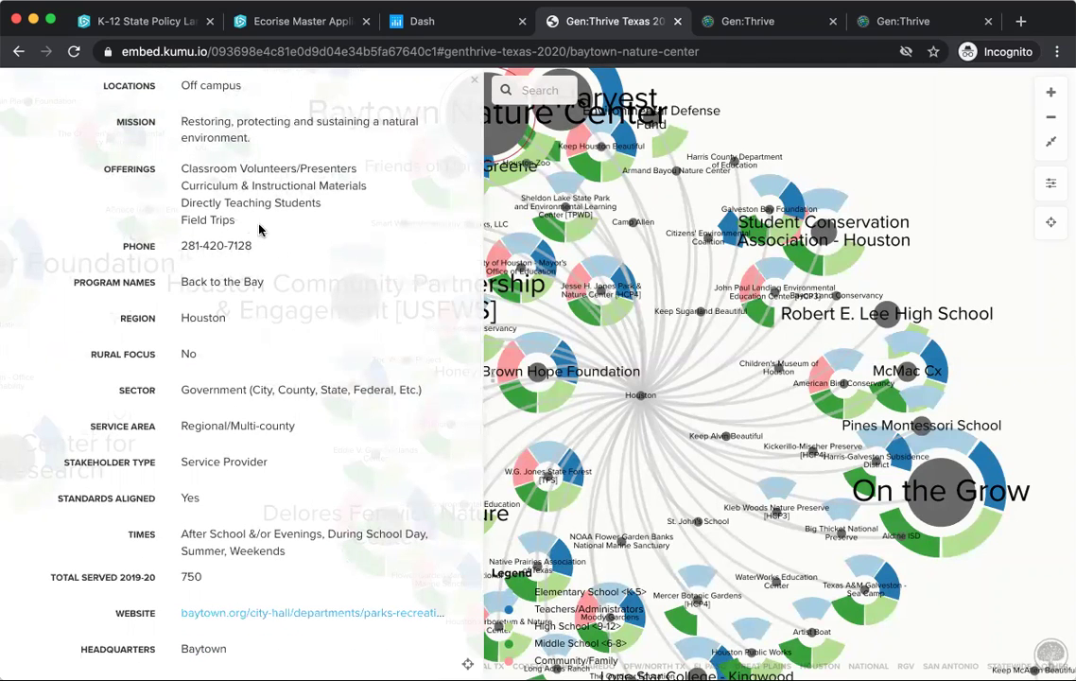
scroll(260, 230, down, 4)
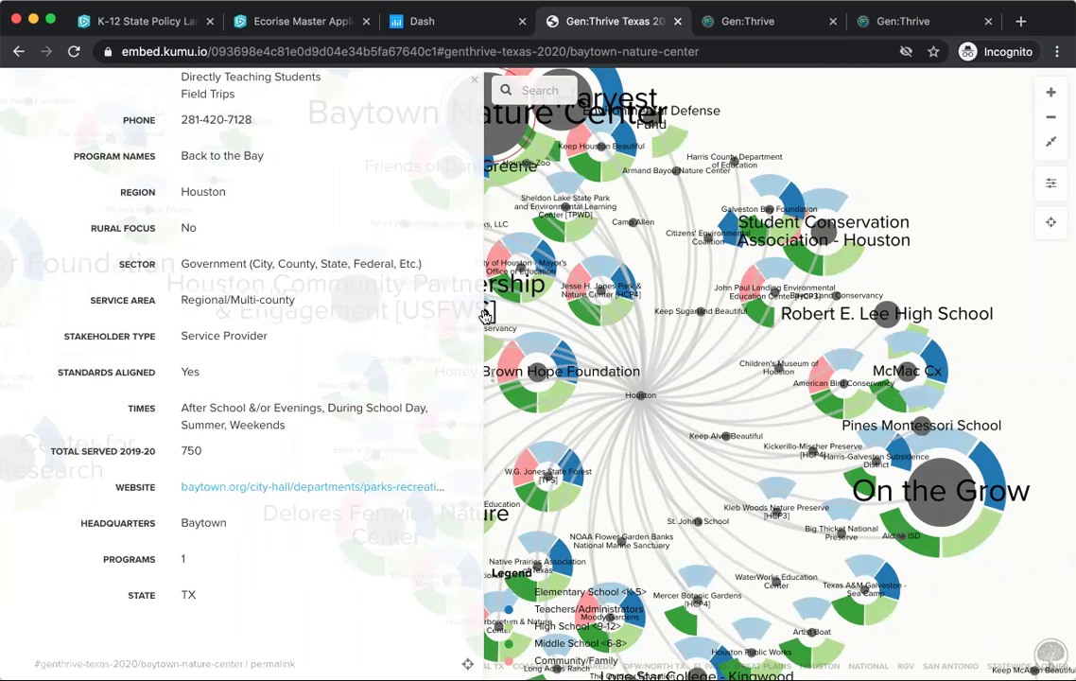
click(475, 86)
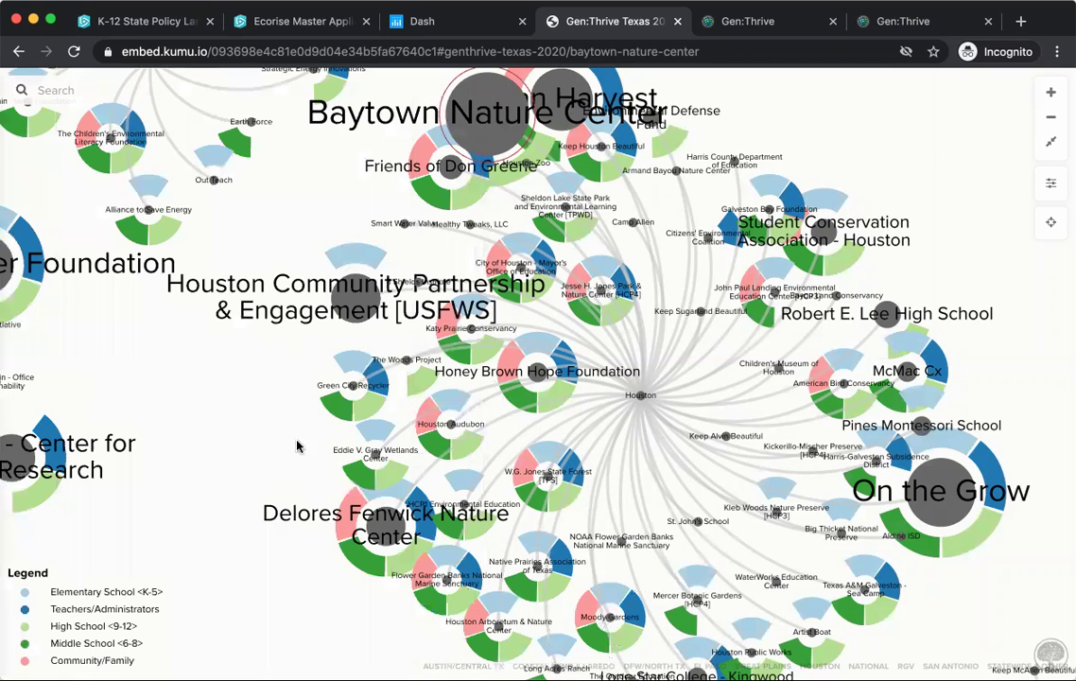
View the Honey Brown Hope Foundation profile and close it, returning to the wider map of regional clusters.
click(537, 372)
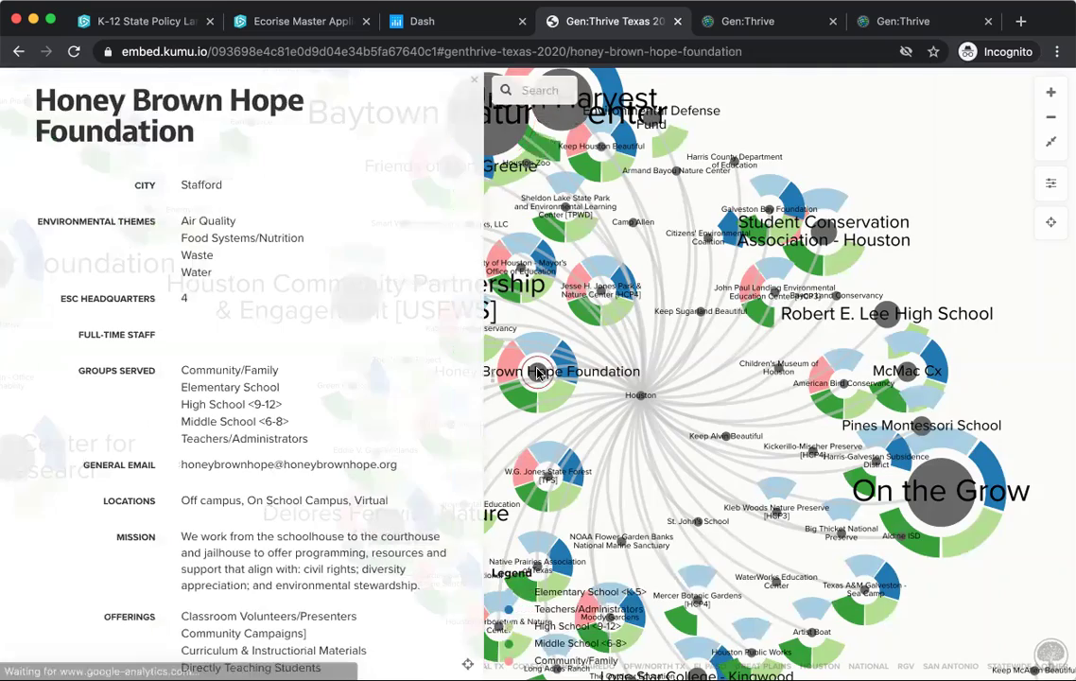
click(476, 84)
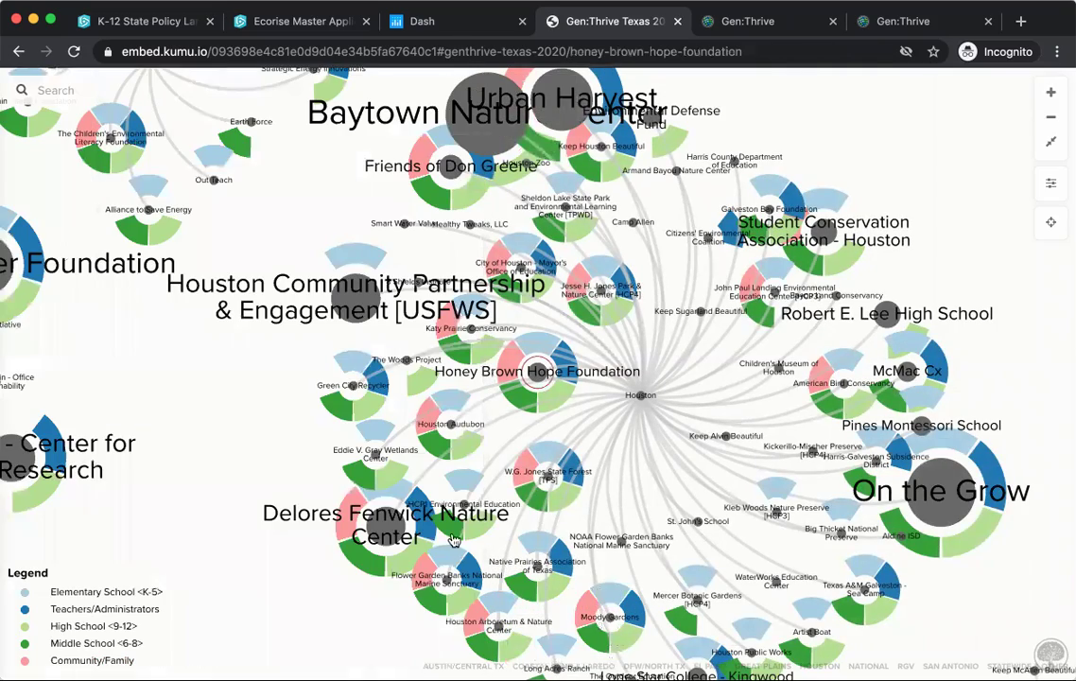
click(1053, 121)
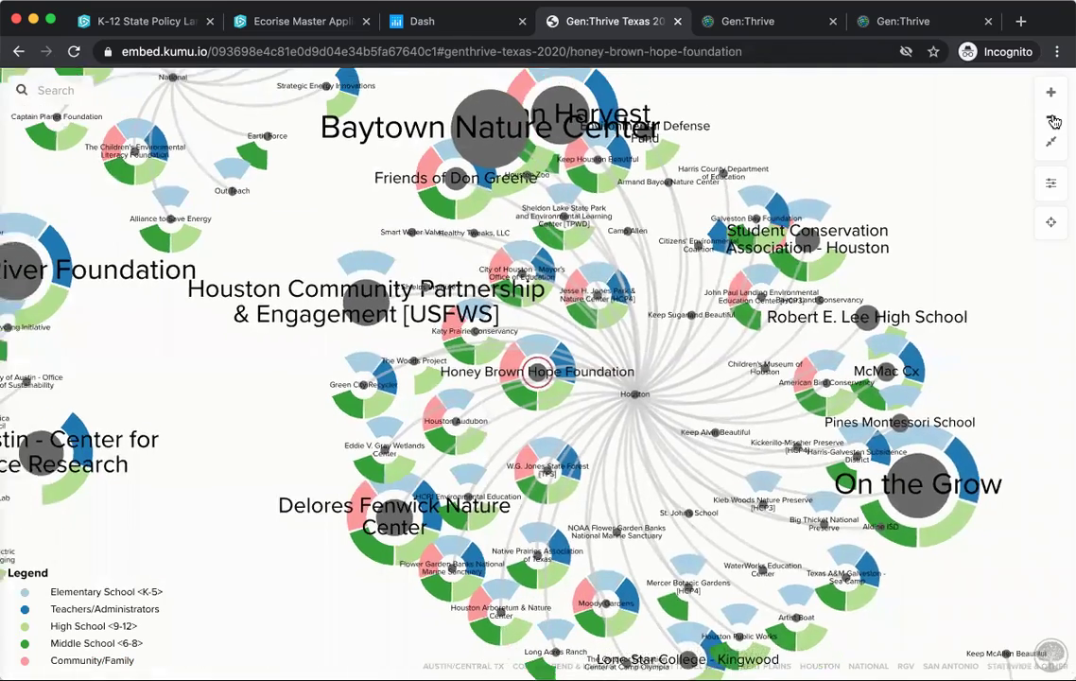
click(1053, 121)
click(1053, 121)
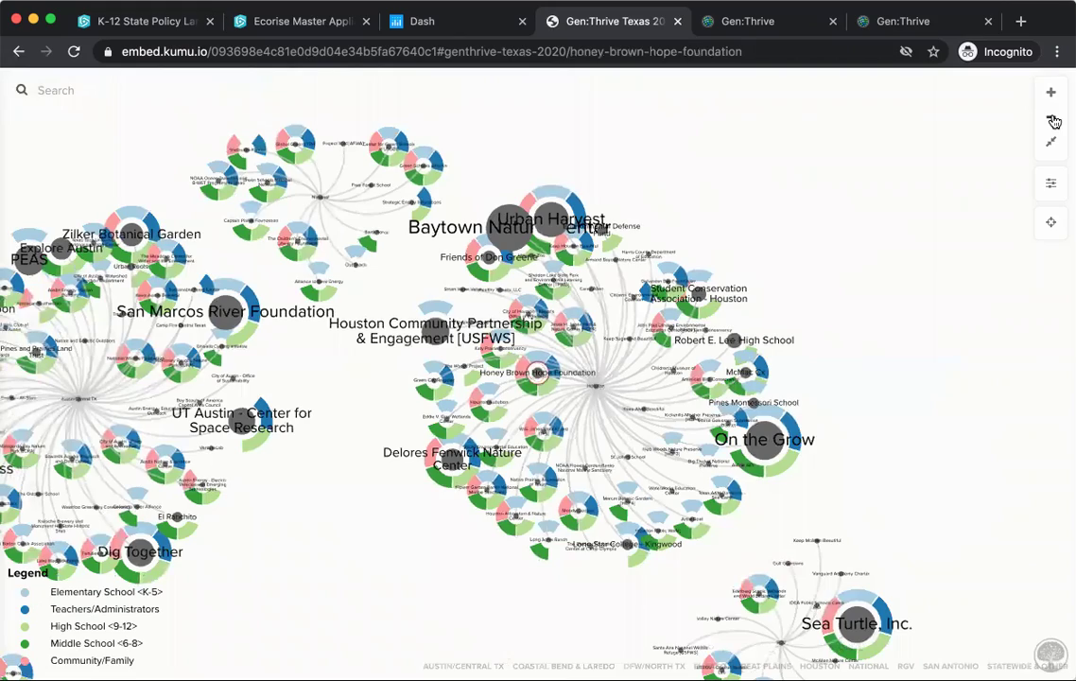
click(1053, 121)
drag(530, 473, 623, 402)
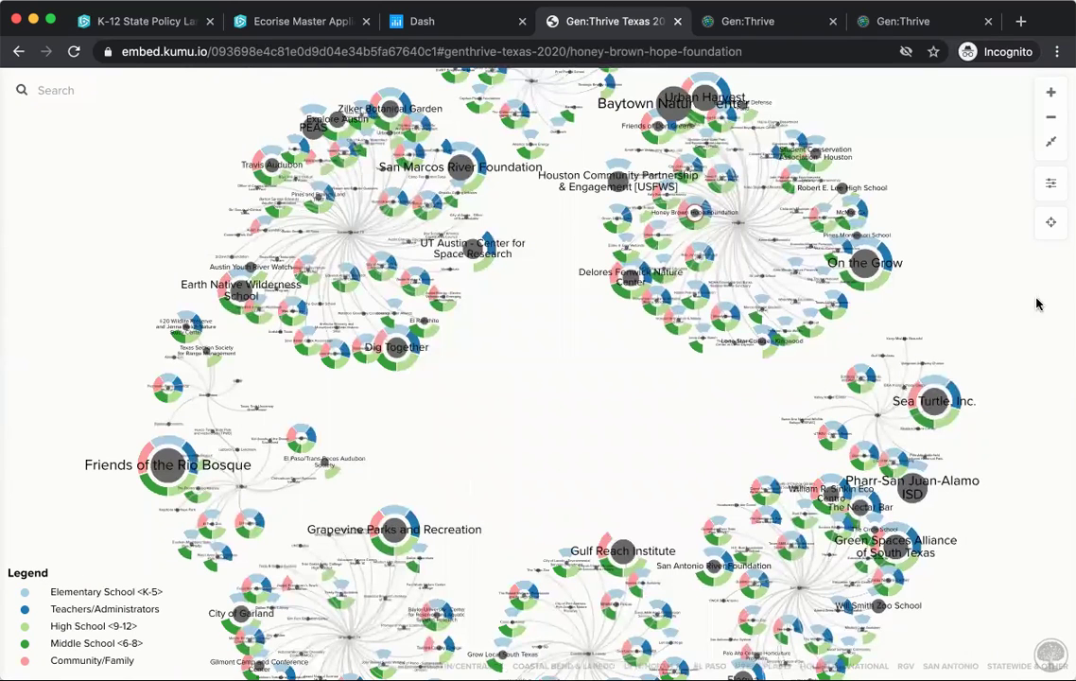
Open the map's view settings and size the elements by FULL-TIME STAFF.
click(1052, 186)
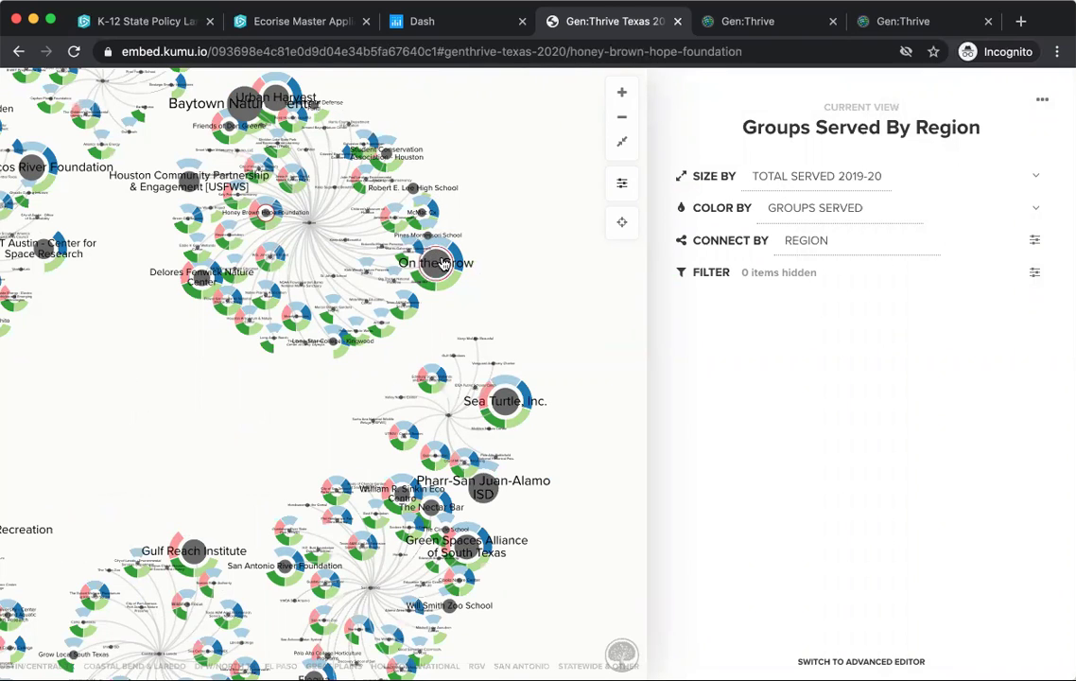
click(791, 178)
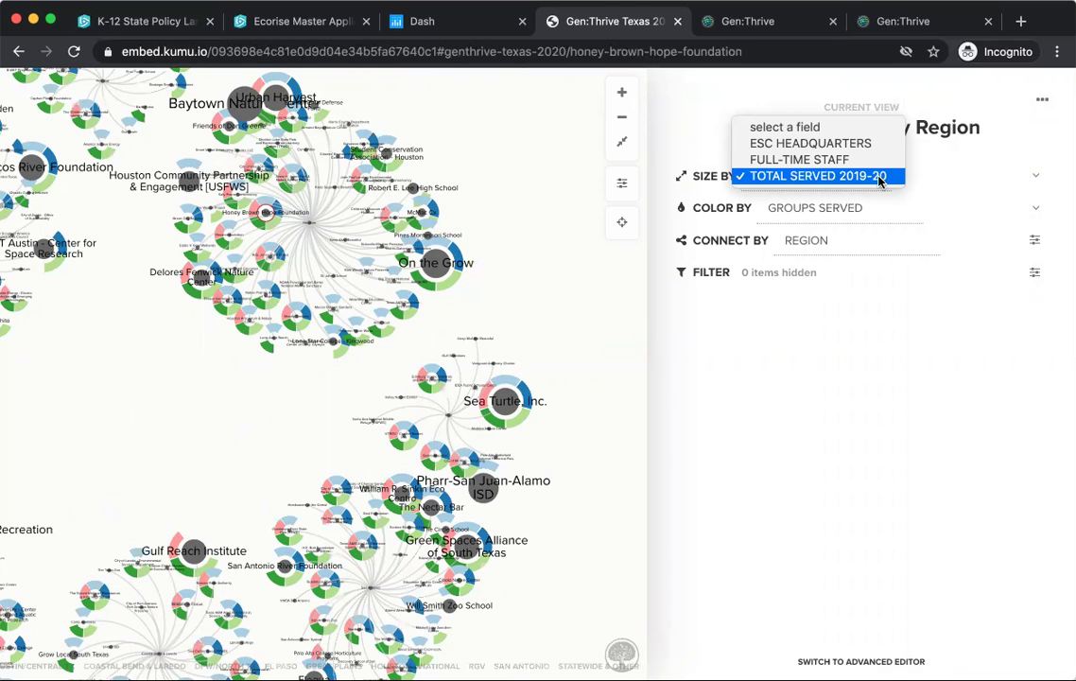
click(830, 159)
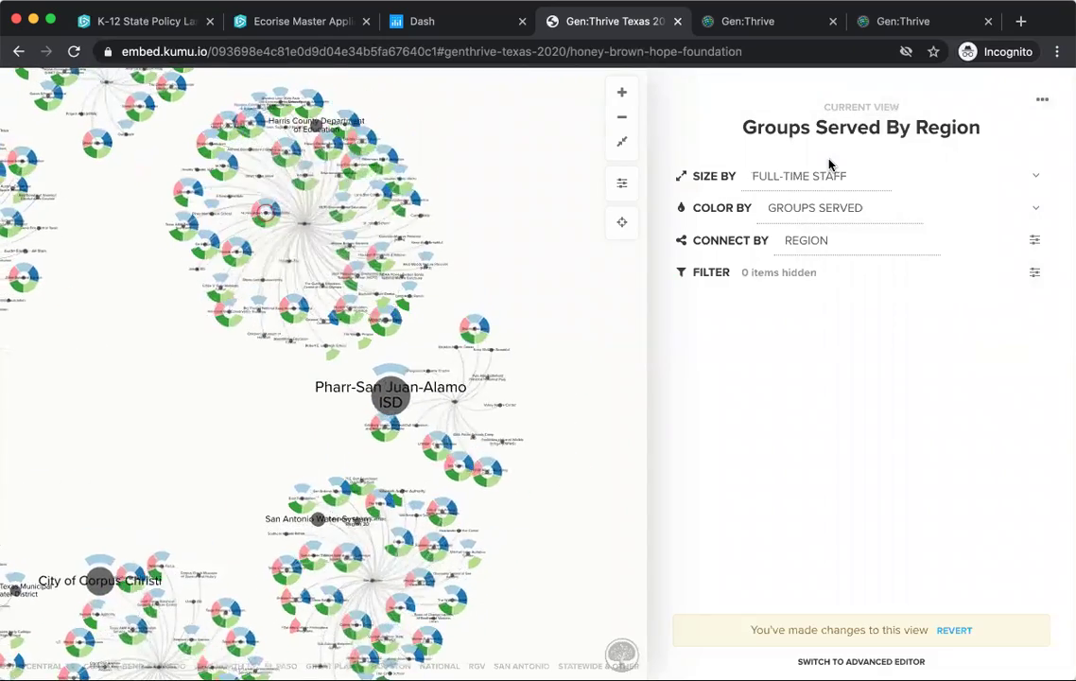
Try sizing the elements by ESC HEADQUARTERS, and set the sizing back to TOTAL SERVED 2019-20.
click(796, 177)
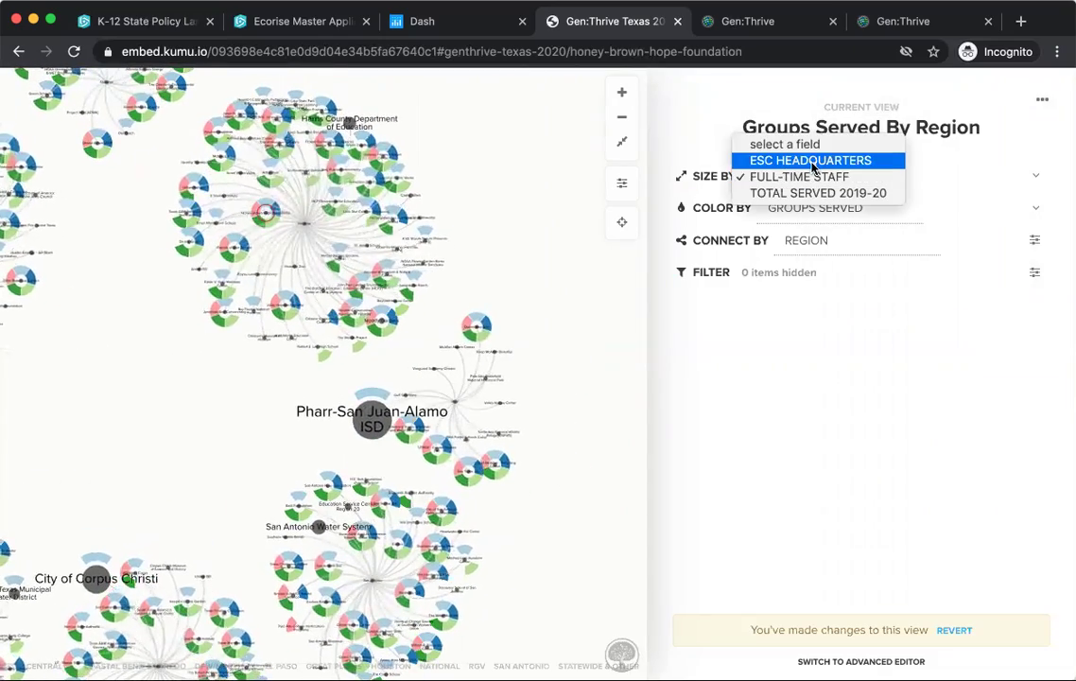
click(796, 160)
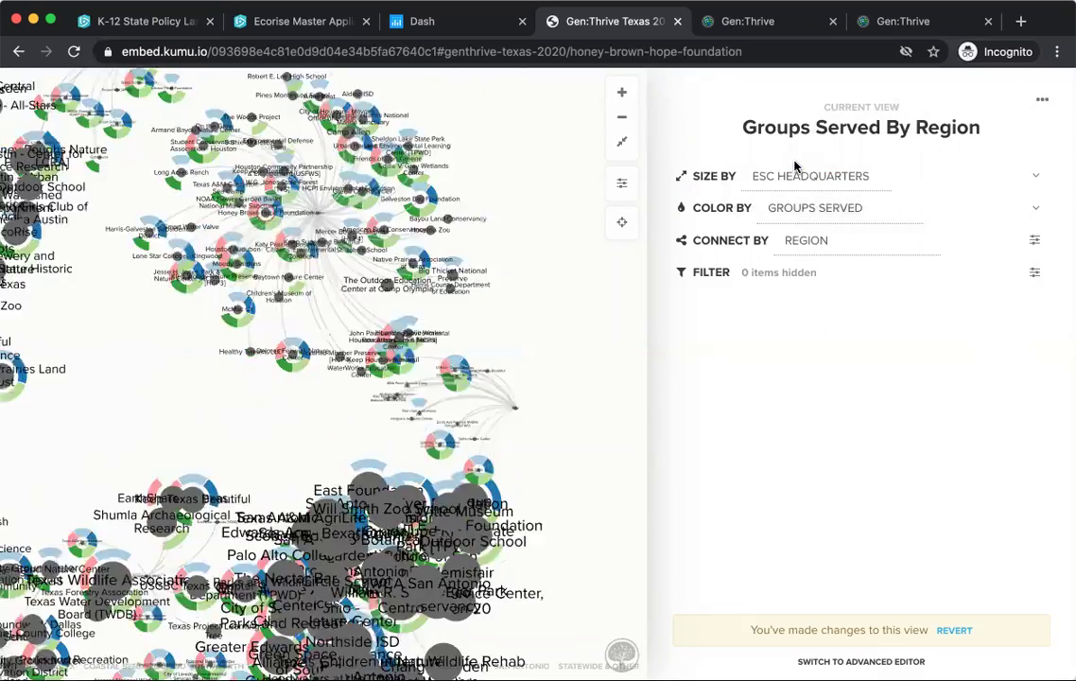
click(783, 180)
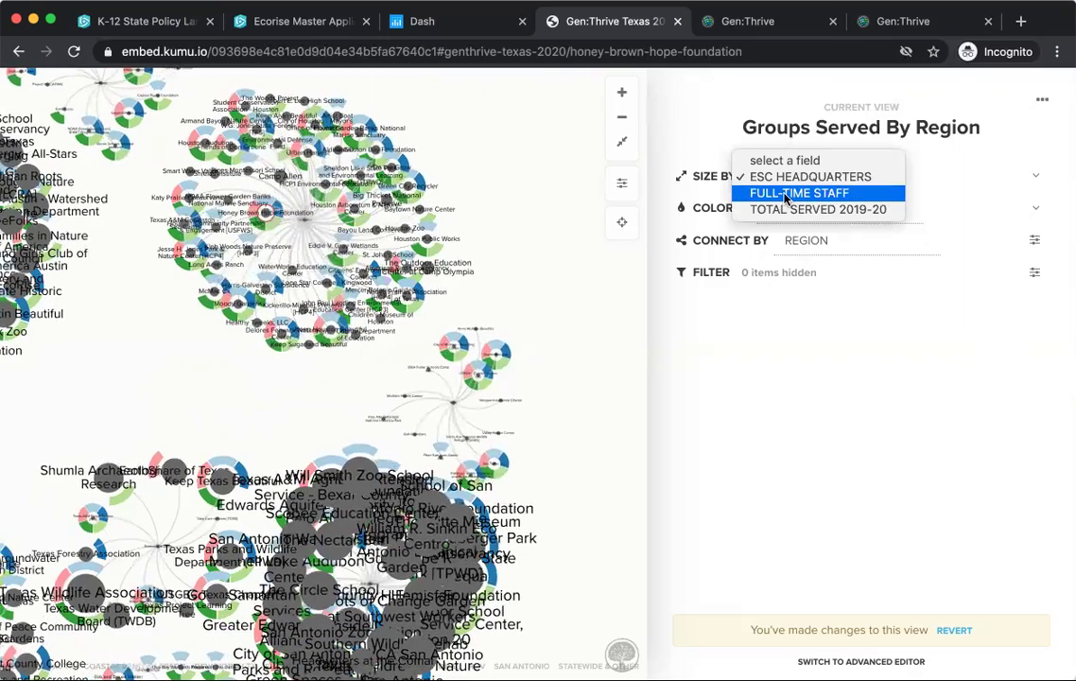
click(778, 209)
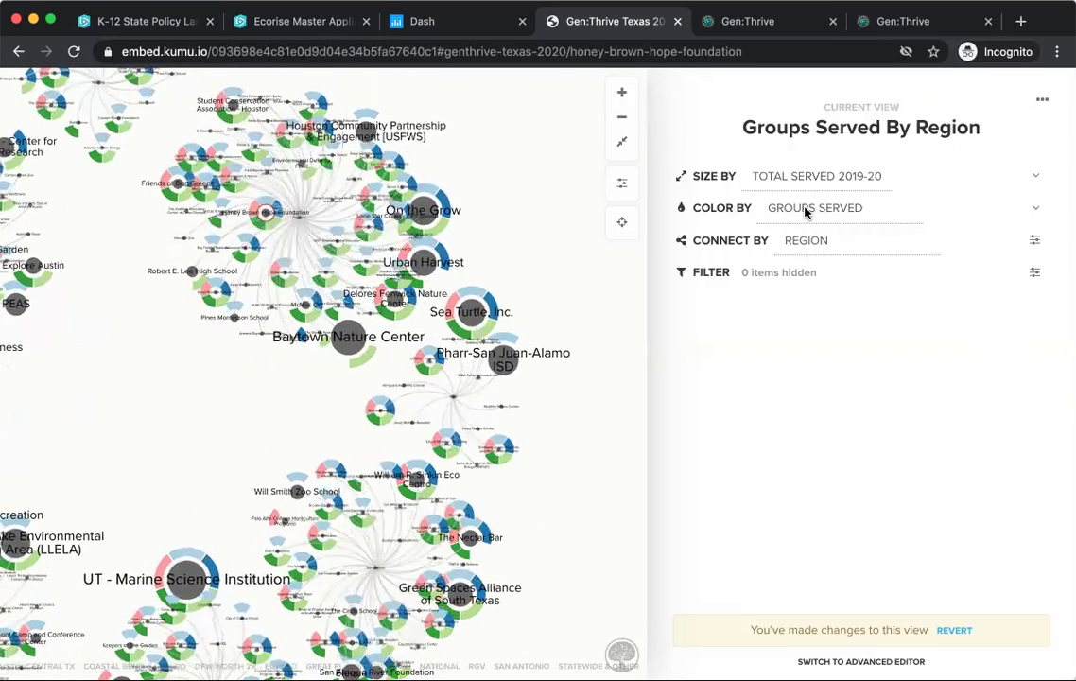
Color the map elements by OFFERINGS and connect them by RURAL FOCUS.
click(807, 209)
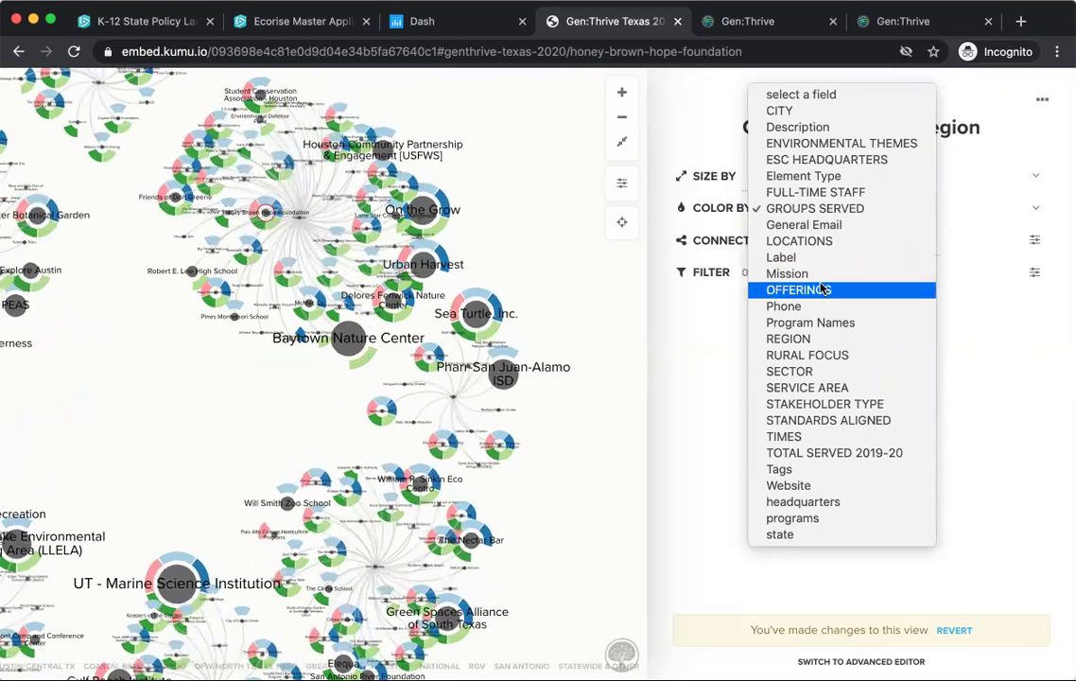
key(Escape)
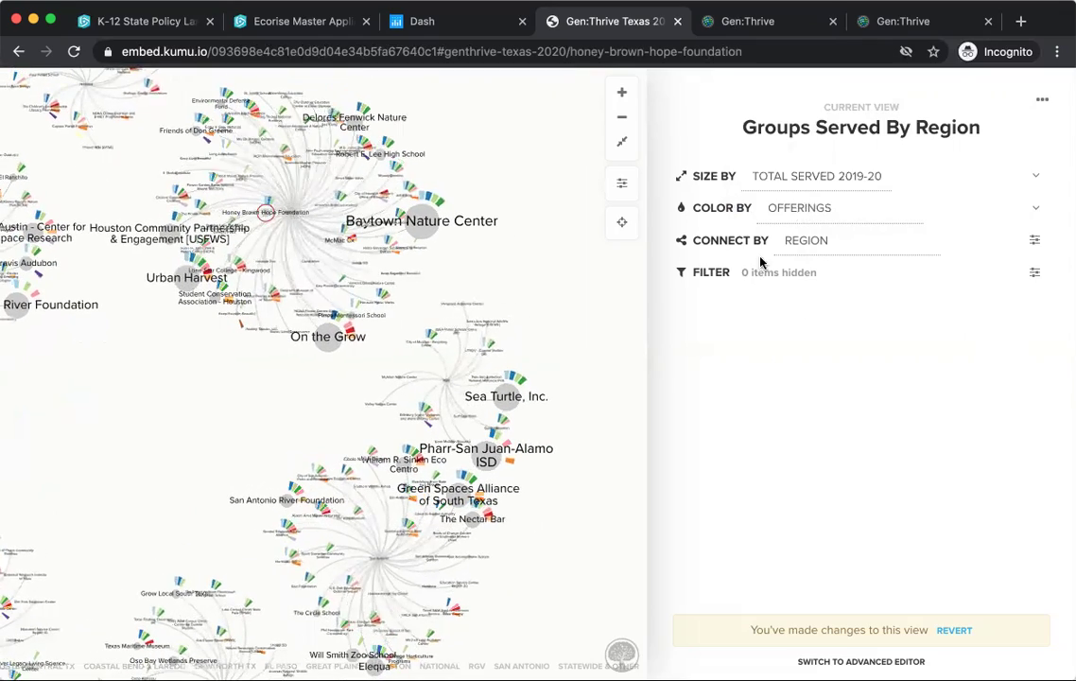
click(819, 245)
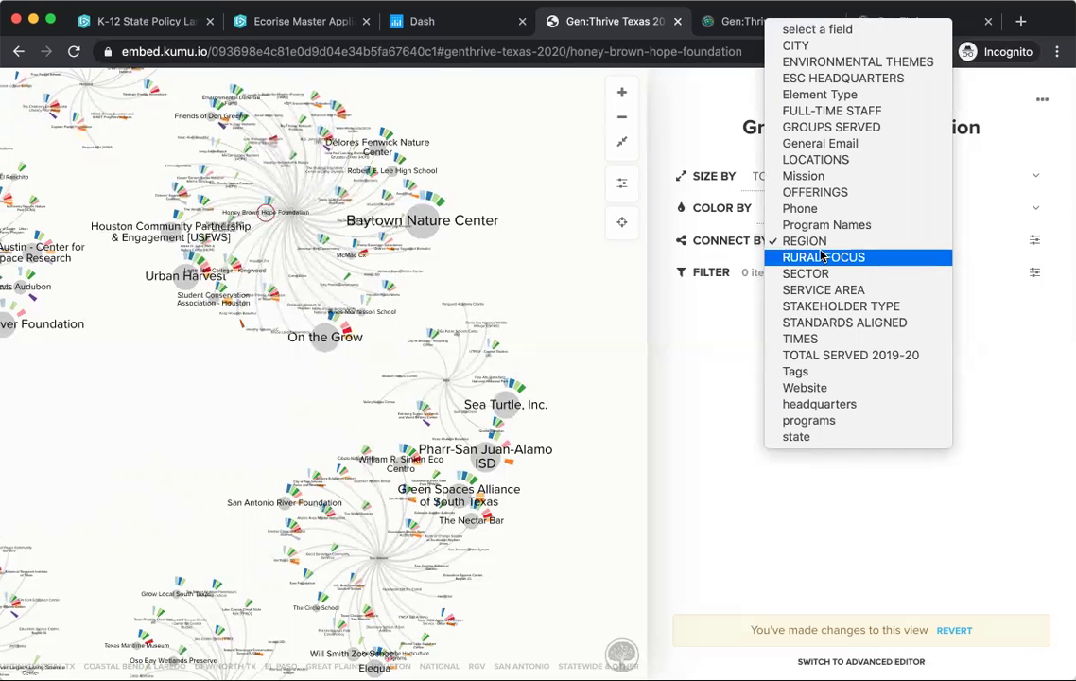
key(Escape)
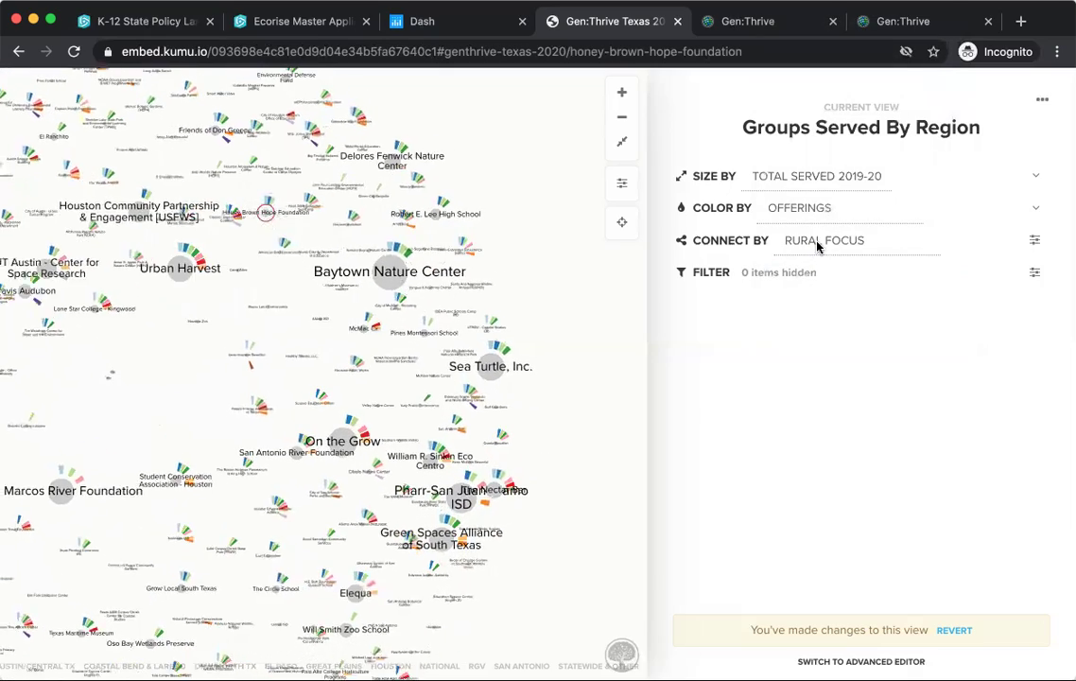
Connect the map elements by REGION again and close the view settings.
click(821, 242)
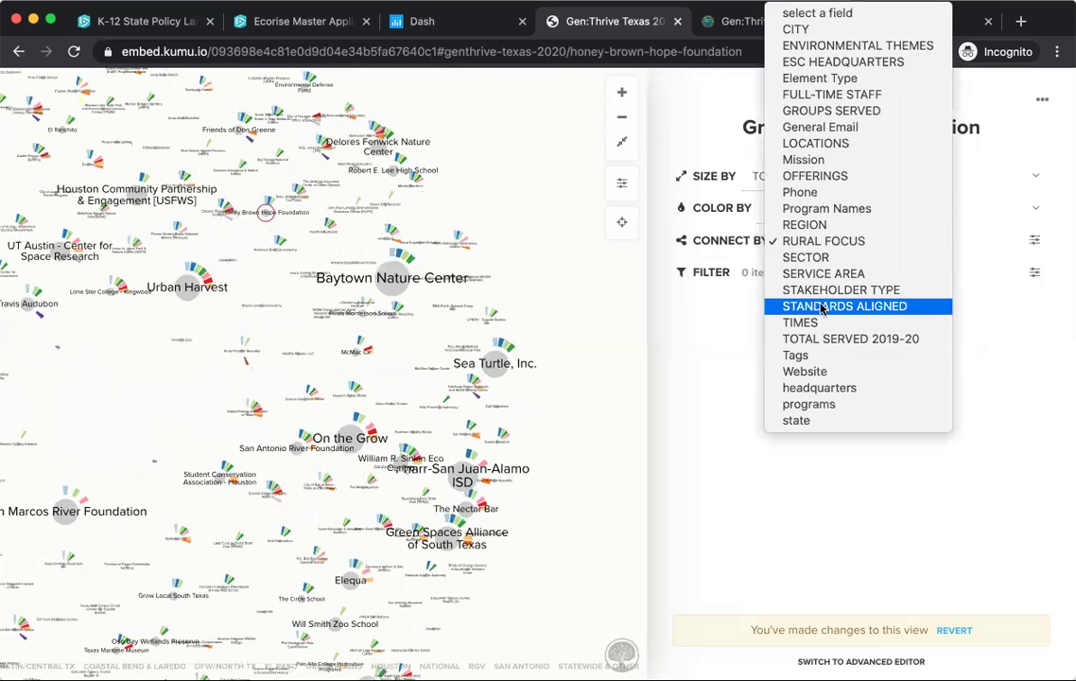
click(811, 227)
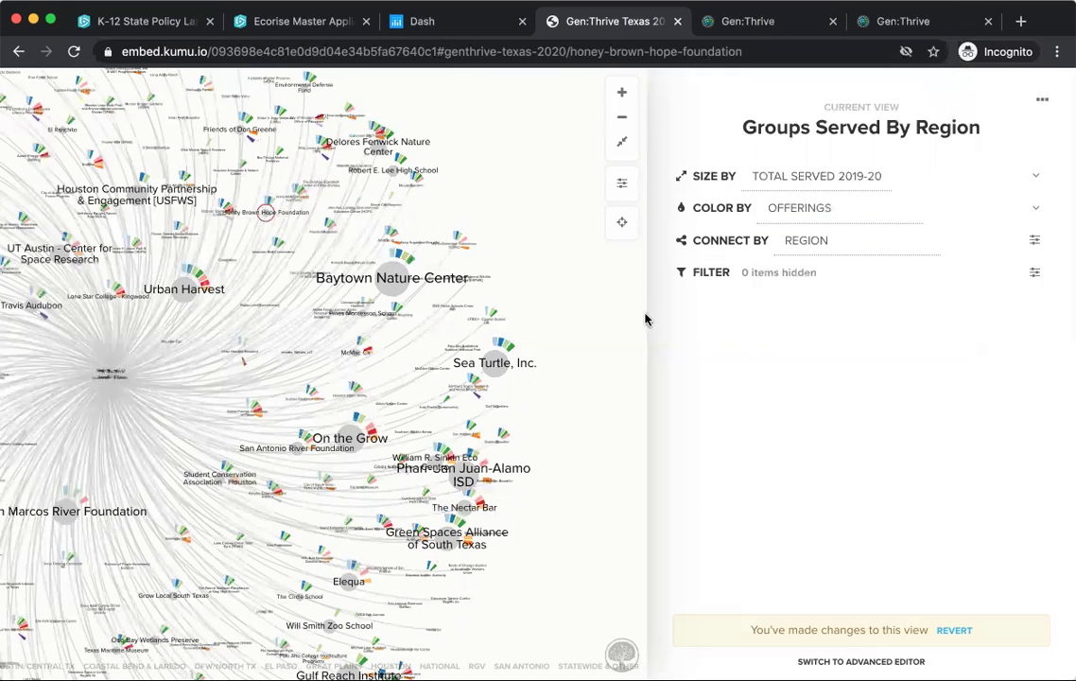
click(622, 185)
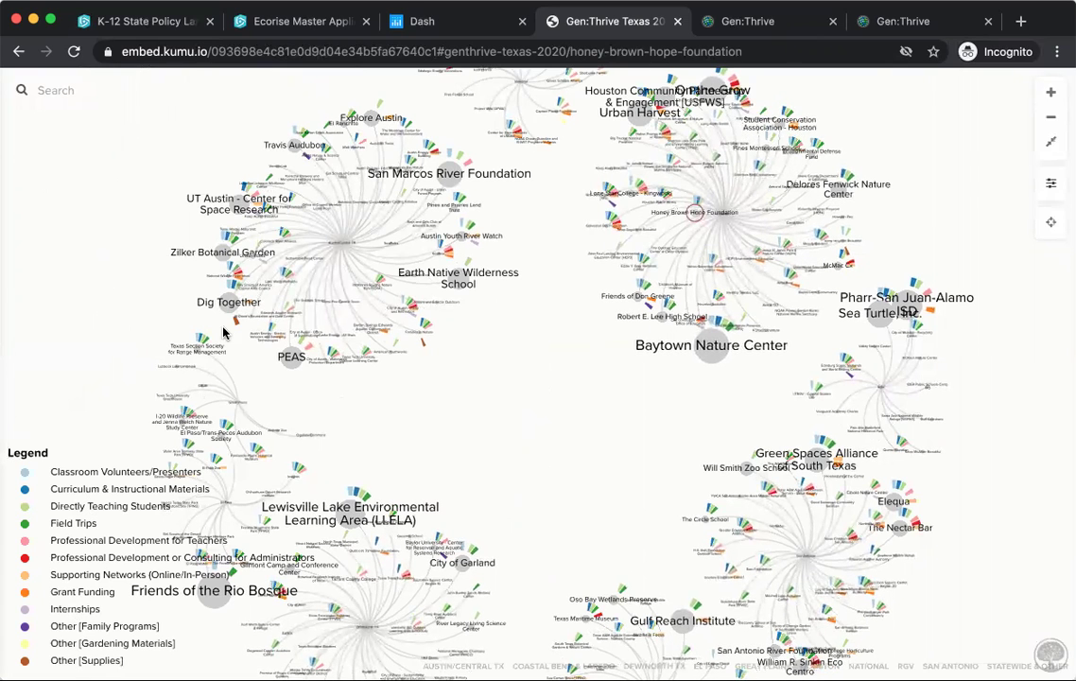
View the Zilker Botanical Garden profile in the Austin cluster, close it, and return to the full regional map.
click(221, 255)
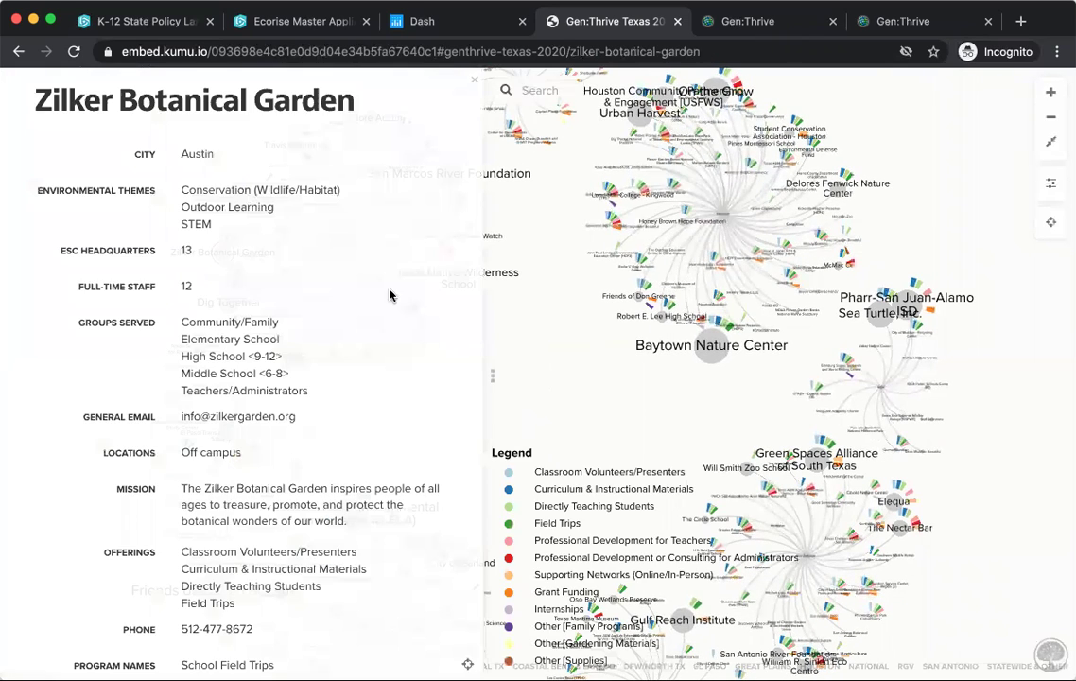
click(495, 378)
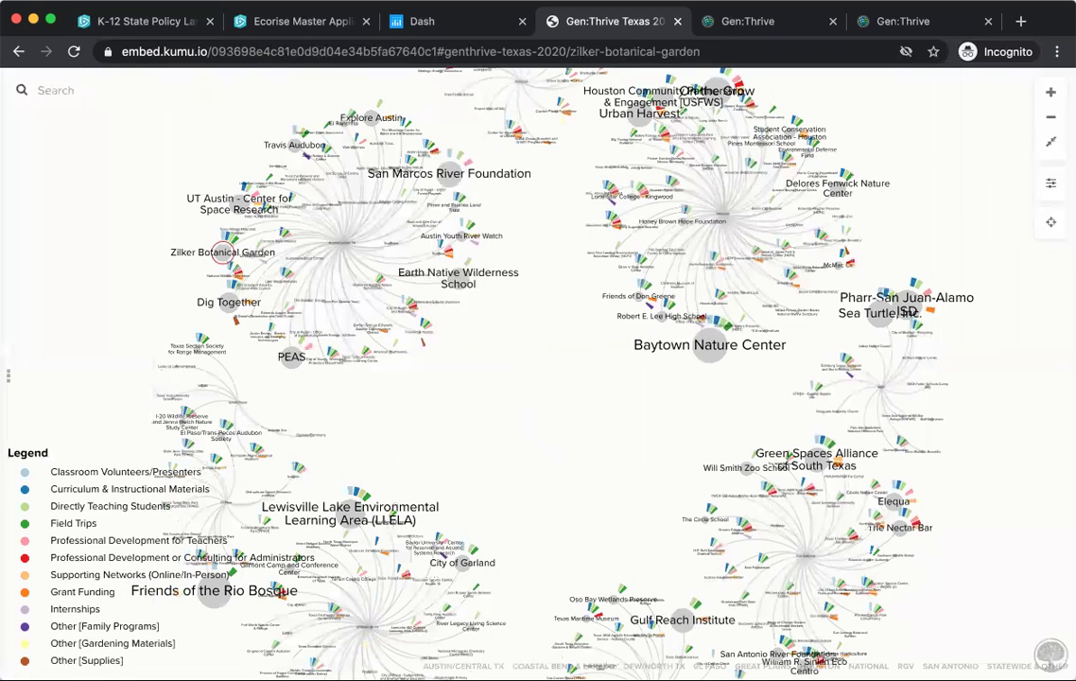
click(1051, 117)
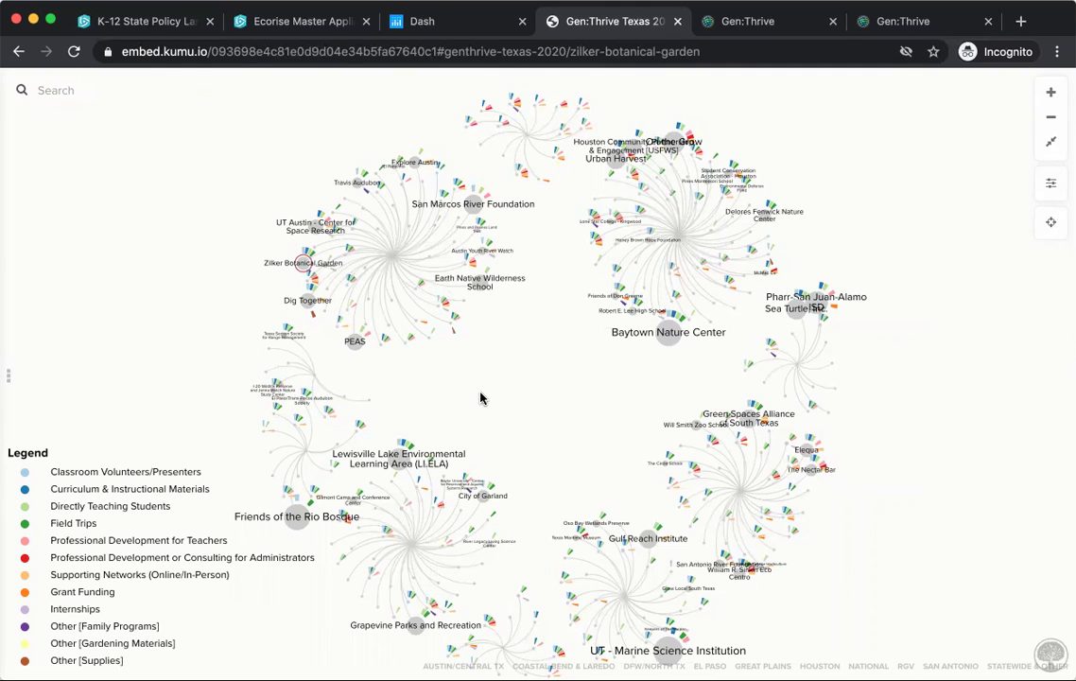
drag(481, 398, 498, 364)
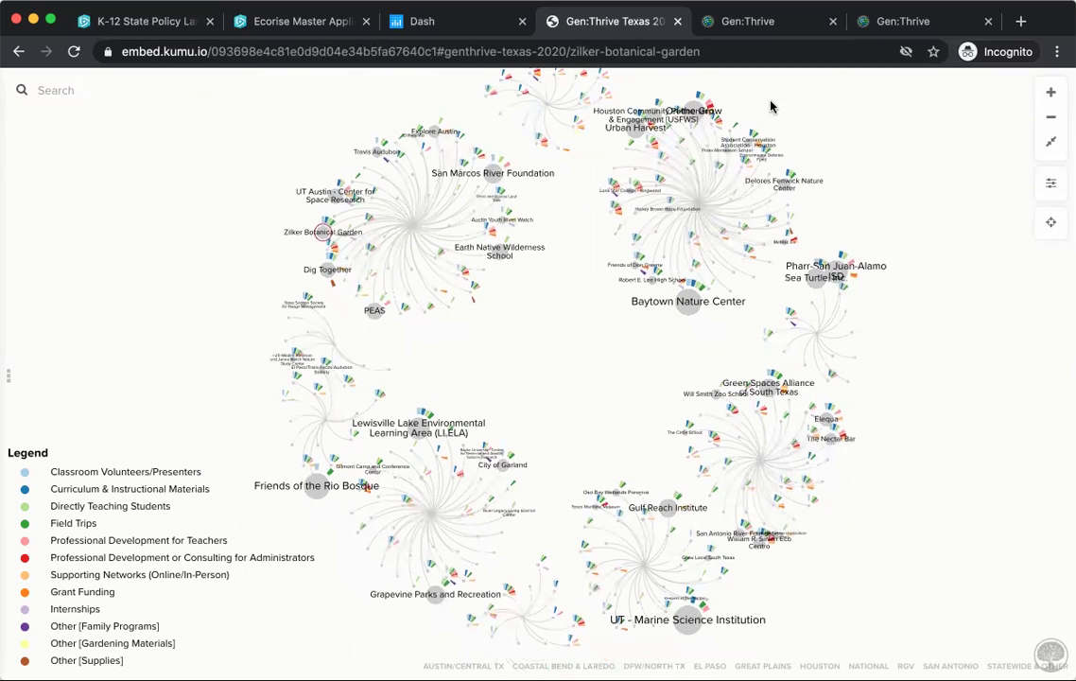